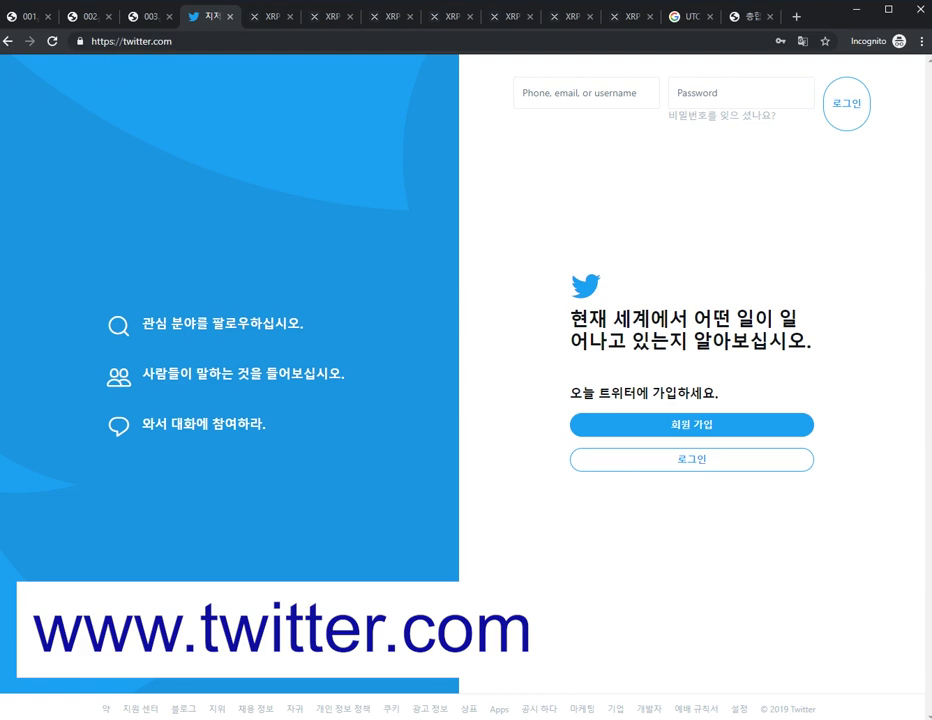
Open the Twitter sign-up form and switch it to register with an email address instead of a phone number.
{"action": "left_click", "coordinate": [716, 431]}
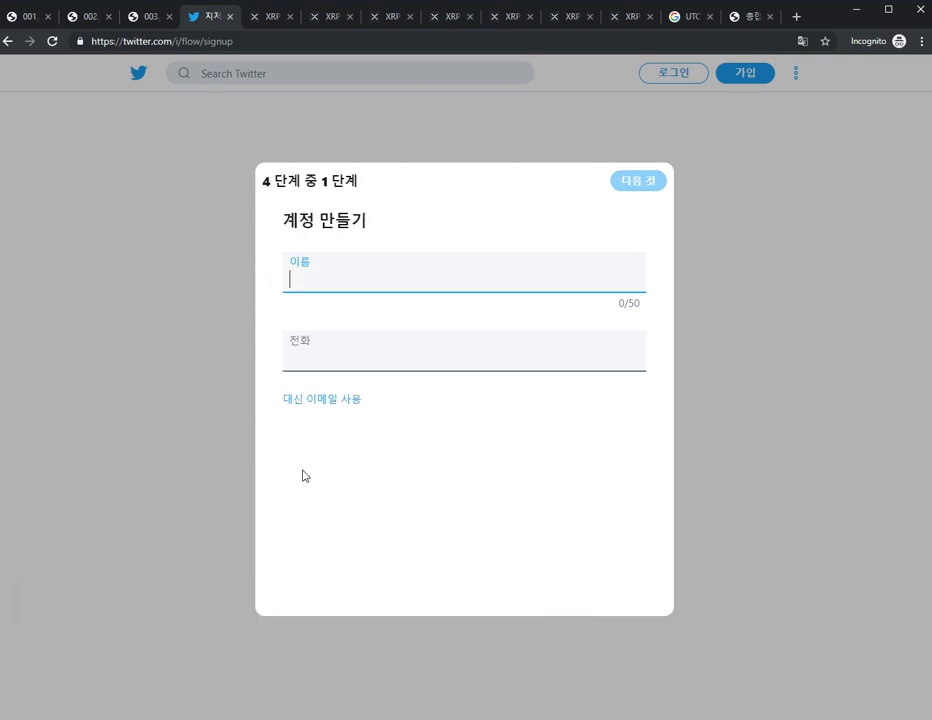
{"action": "left_click", "coordinate": [330, 399]}
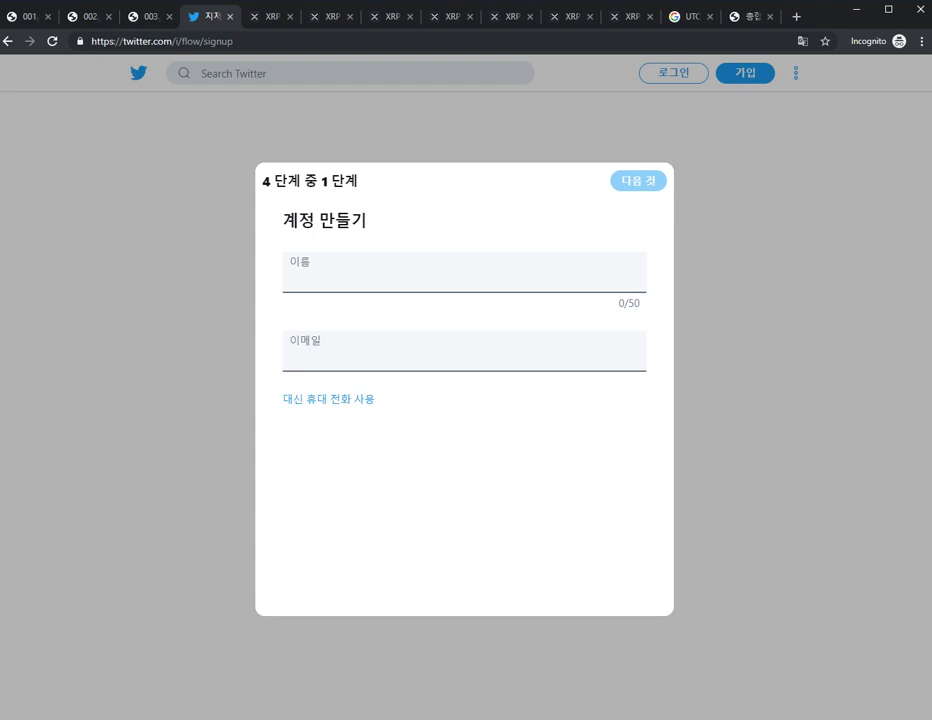
Switch to the XRP Tip Bot website and open its login options.
{"action": "key", "text": "ctrl+Tab"}
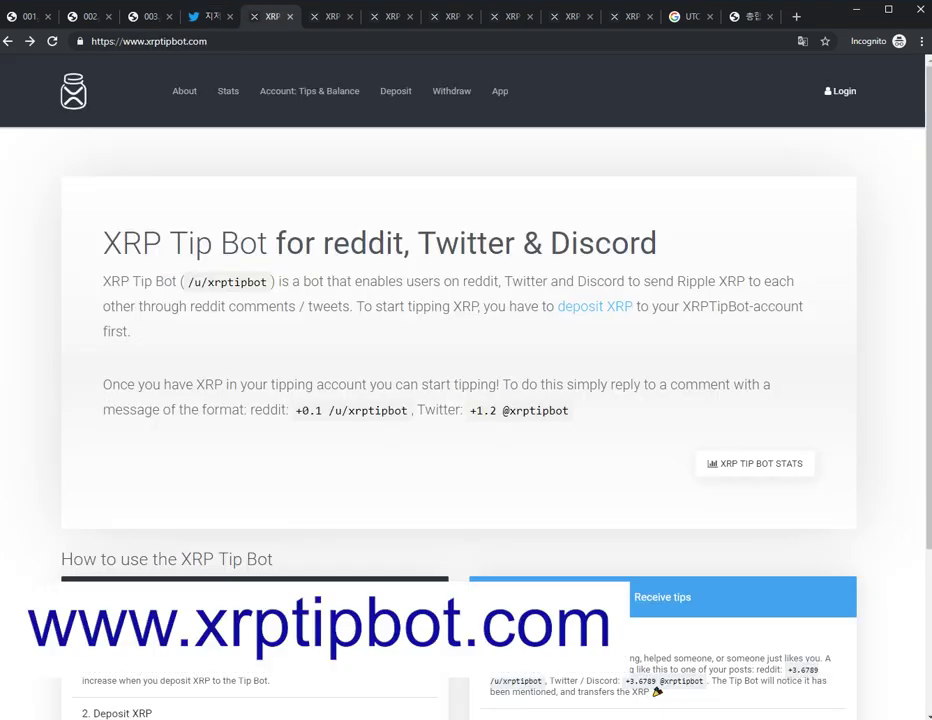
{"action": "left_click", "coordinate": [843, 92]}
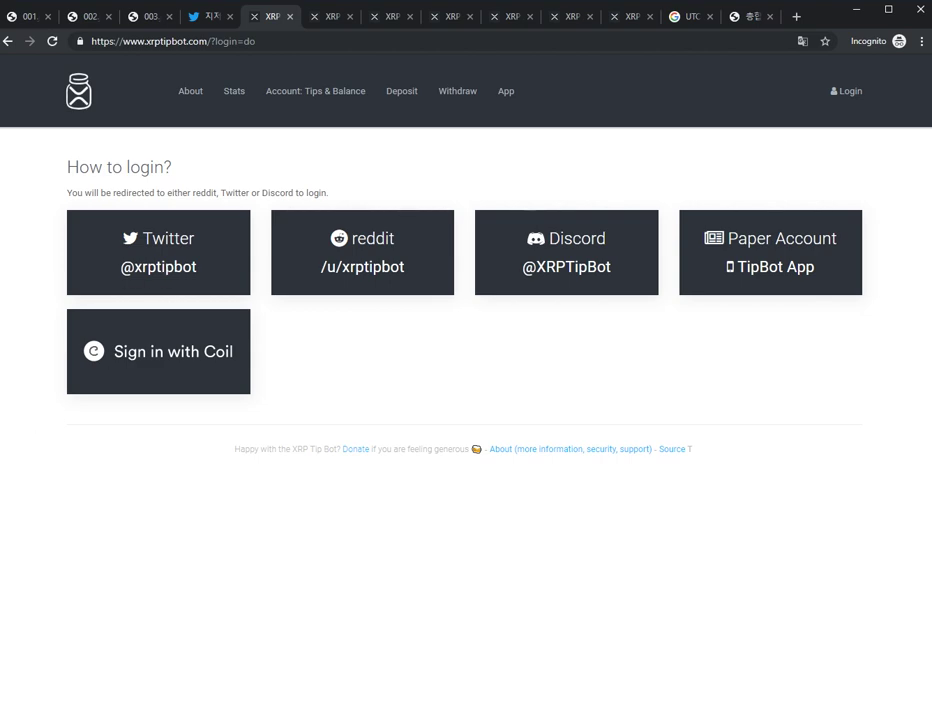
From the logged-in Tip Bot account, view the XRP deposit address and destination tag.
{"action": "key", "text": "ctrl+7"}
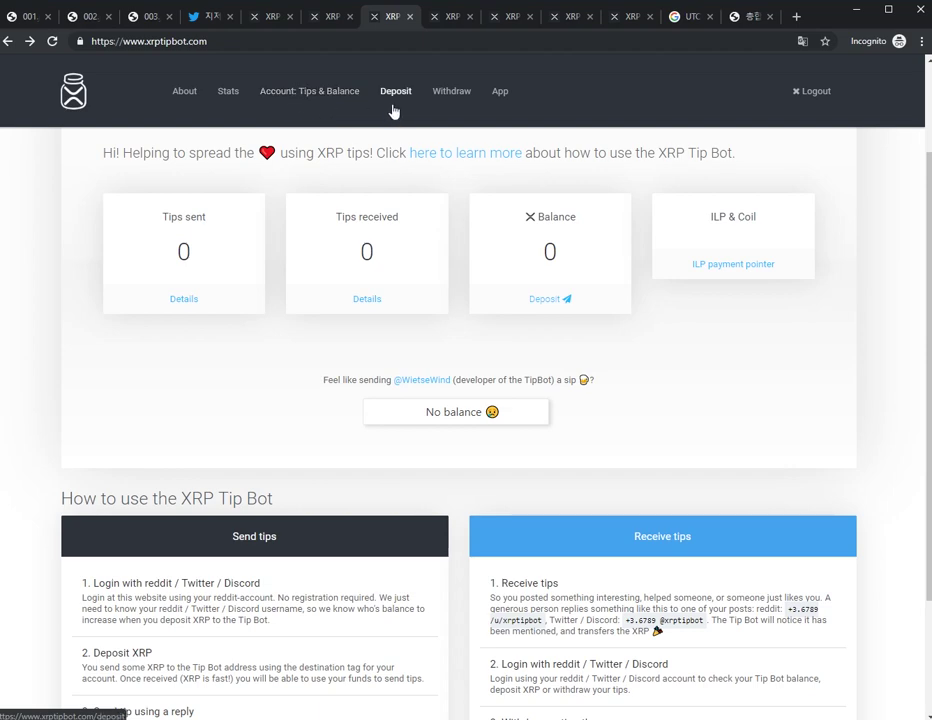
{"action": "left_click", "coordinate": [450, 17]}
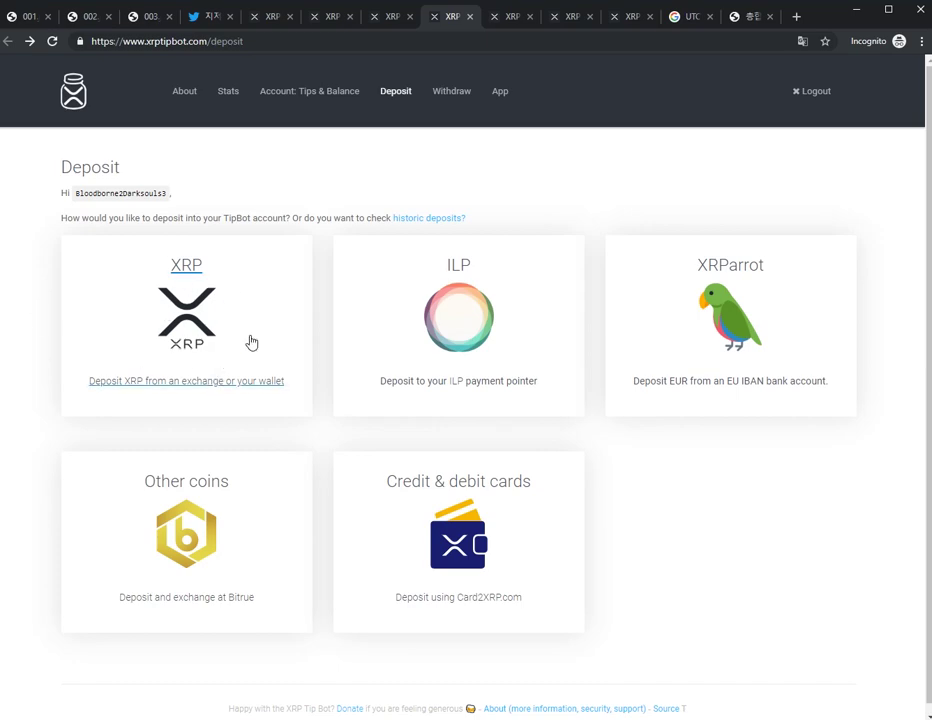
{"action": "key", "text": "ctrl+Tab"}
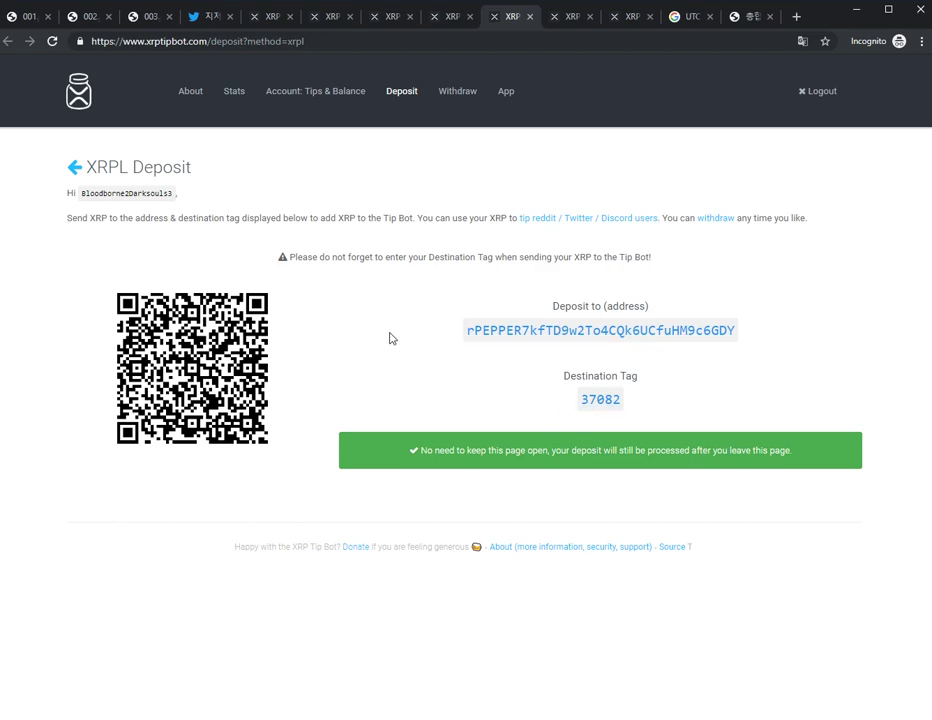
From the account overview, start a withdrawal of 1 XRP with the on-ledger escrow lock enabled.
{"action": "left_click", "coordinate": [566, 20]}
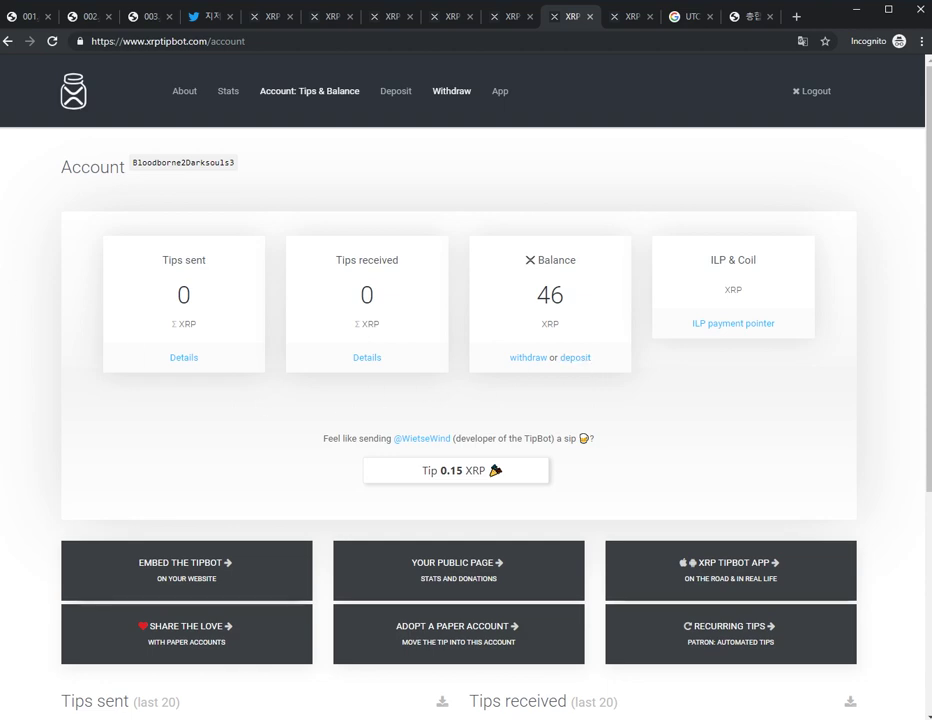
{"action": "left_click", "coordinate": [446, 94]}
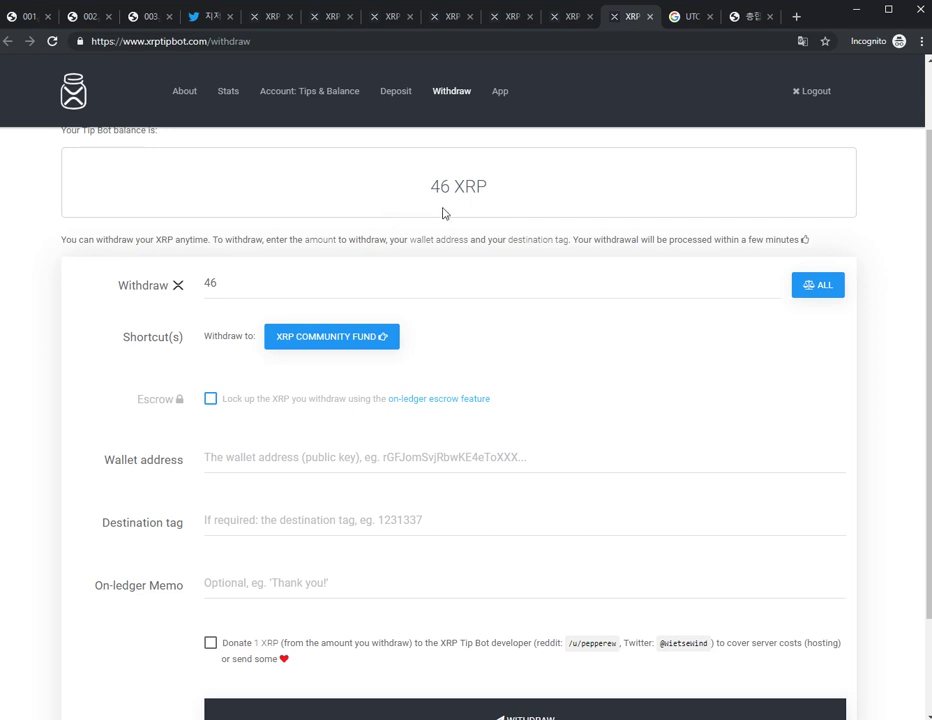
{"action": "left_click_drag", "start_coordinate": [235, 284], "coordinate": [154, 297]}
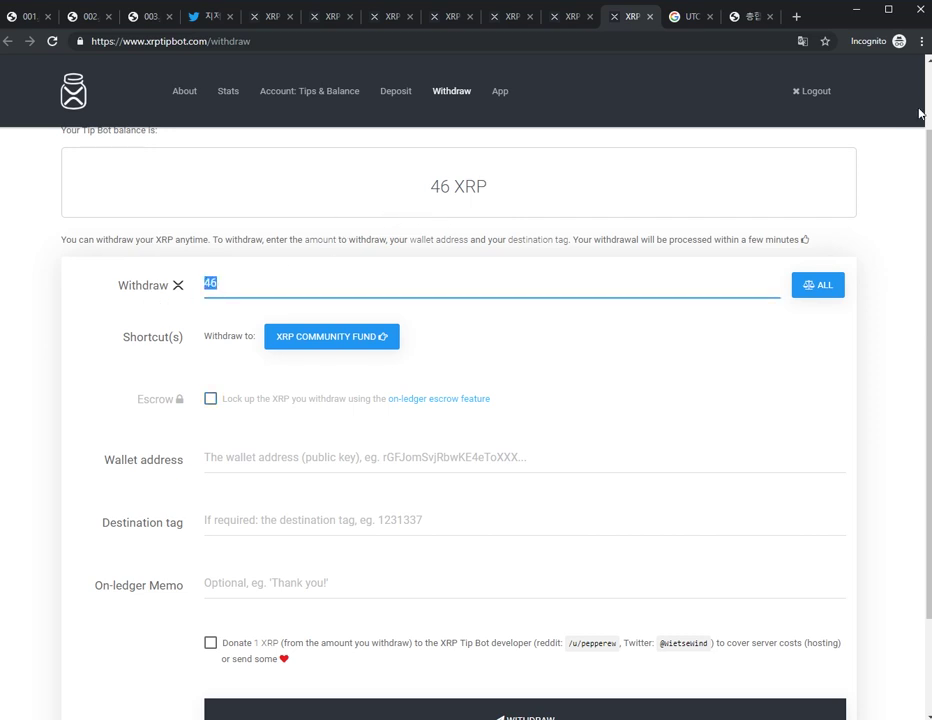
{"action": "type", "text": "1"}
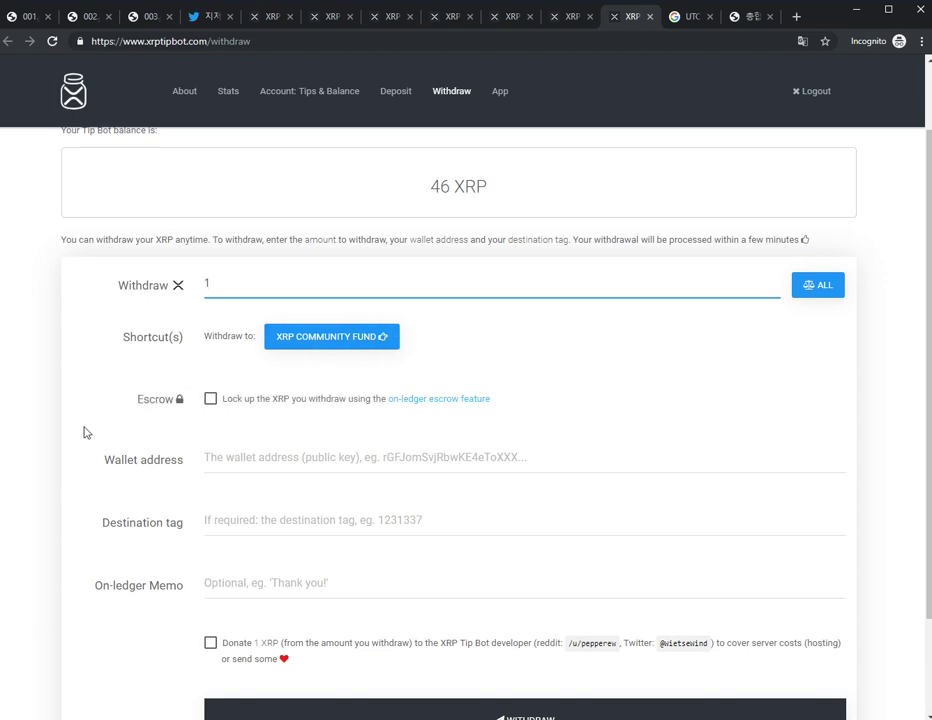
{"action": "left_click", "coordinate": [210, 398]}
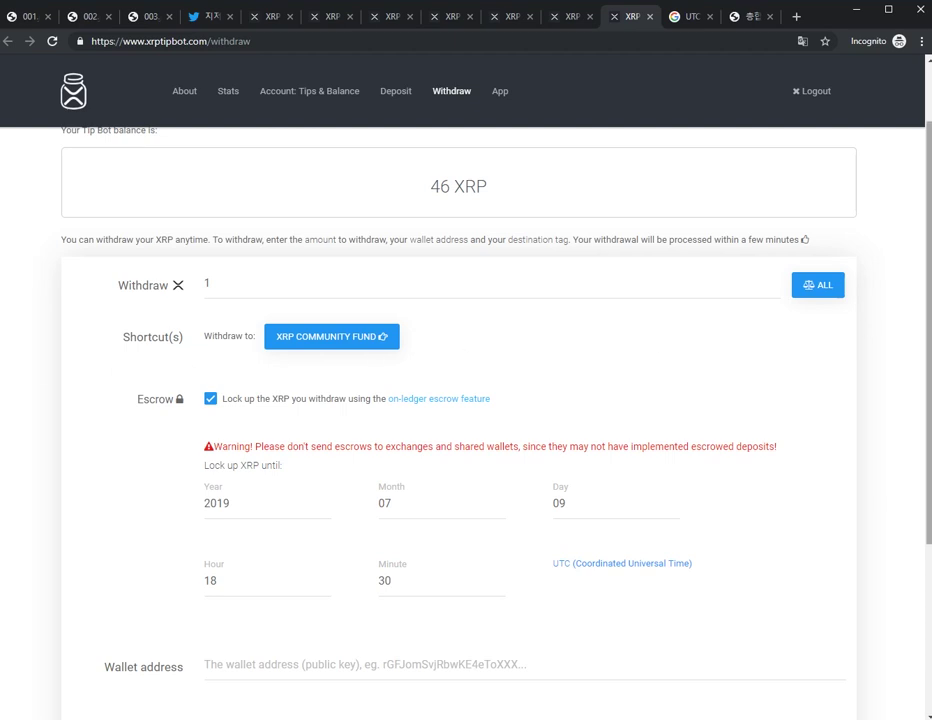
Check the current Coordinated Universal Time in the Google results and return to the withdrawal form.
{"action": "scroll", "coordinate": [335, 406], "scroll_direction": "down", "scroll_amount": 2}
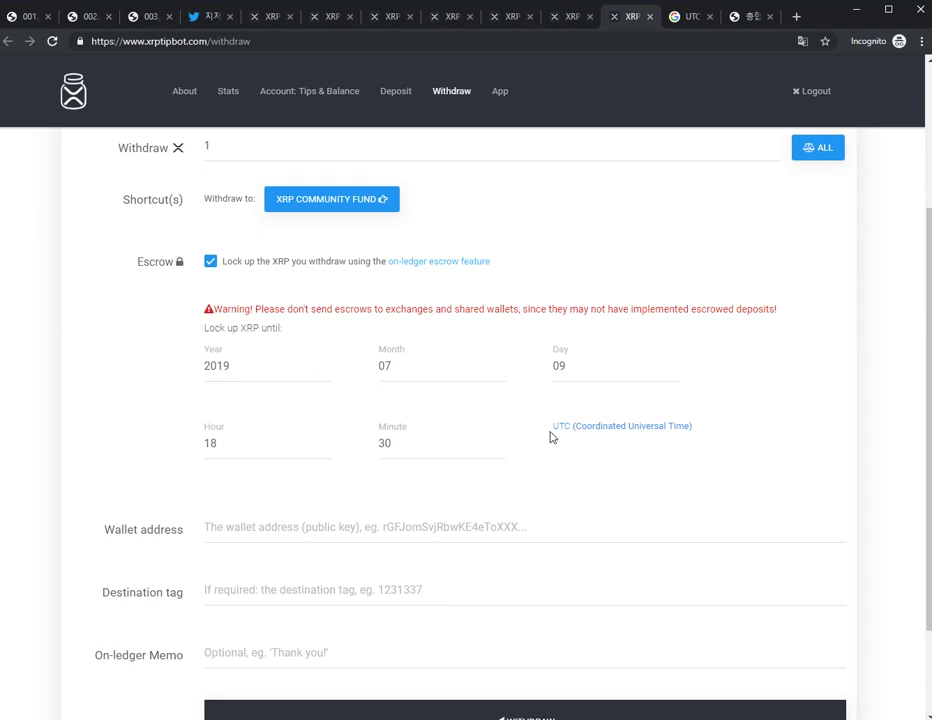
{"action": "left_click", "coordinate": [687, 17]}
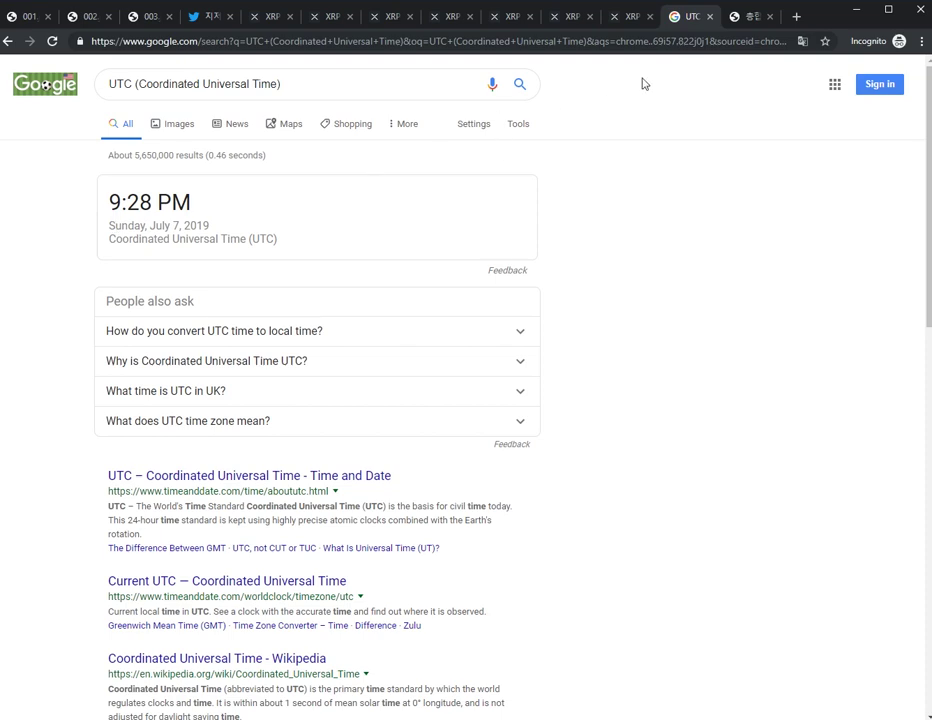
{"action": "left_click", "coordinate": [630, 18]}
{"action": "left_click", "coordinate": [688, 18]}
{"action": "left_click", "coordinate": [632, 16]}
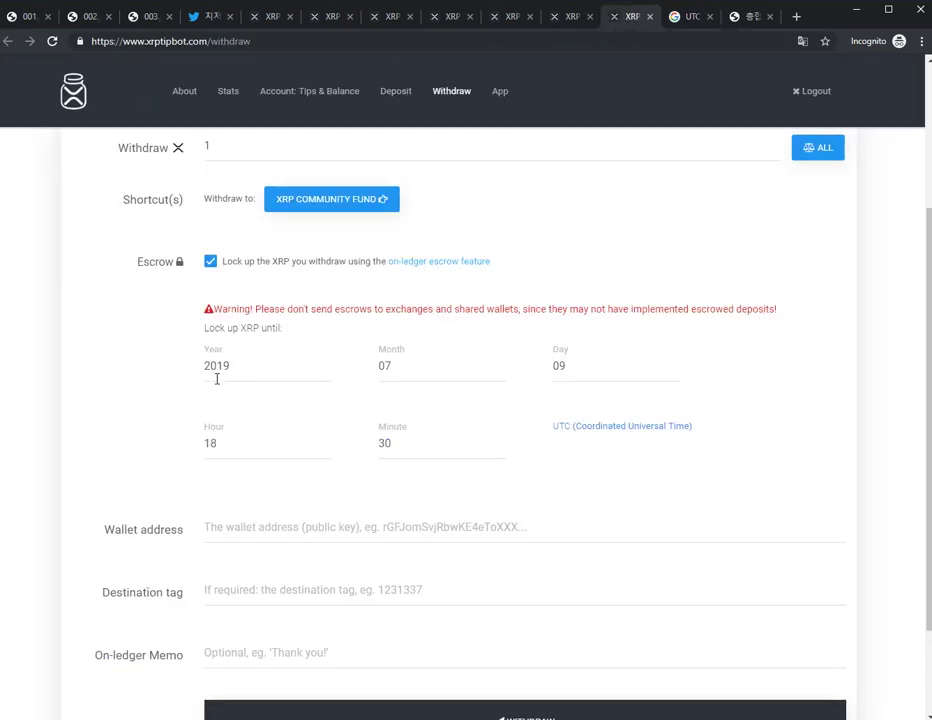
Set the escrow lock-up end to day 07, hour 21, minute 41 UTC.
{"action": "left_click", "coordinate": [563, 365]}
{"action": "key", "text": "BackSpace"}
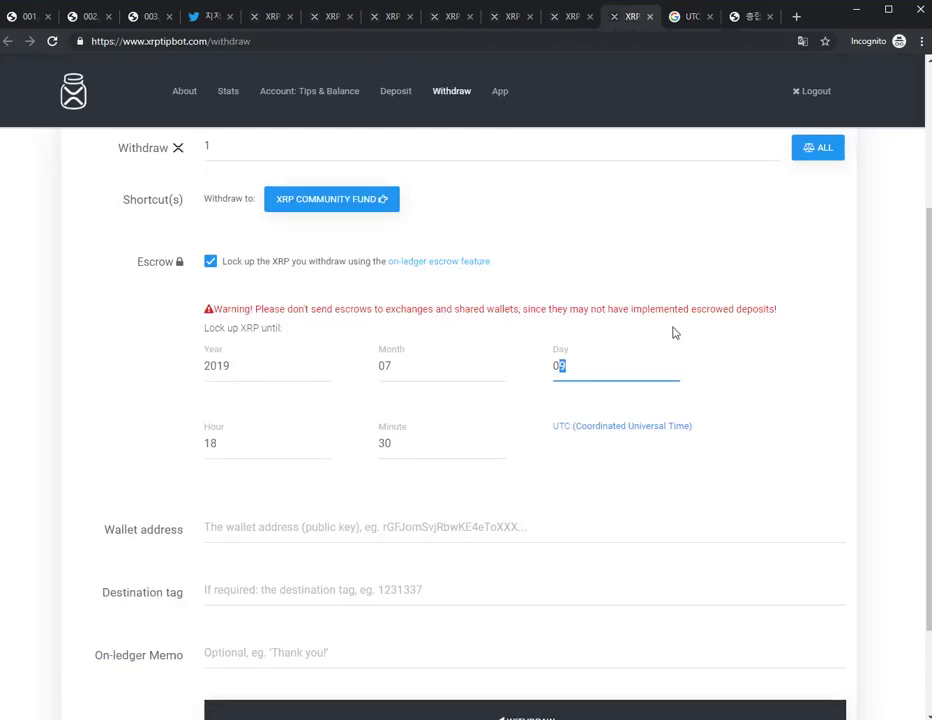
{"action": "type", "text": "7"}
{"action": "left_click", "coordinate": [229, 446]}
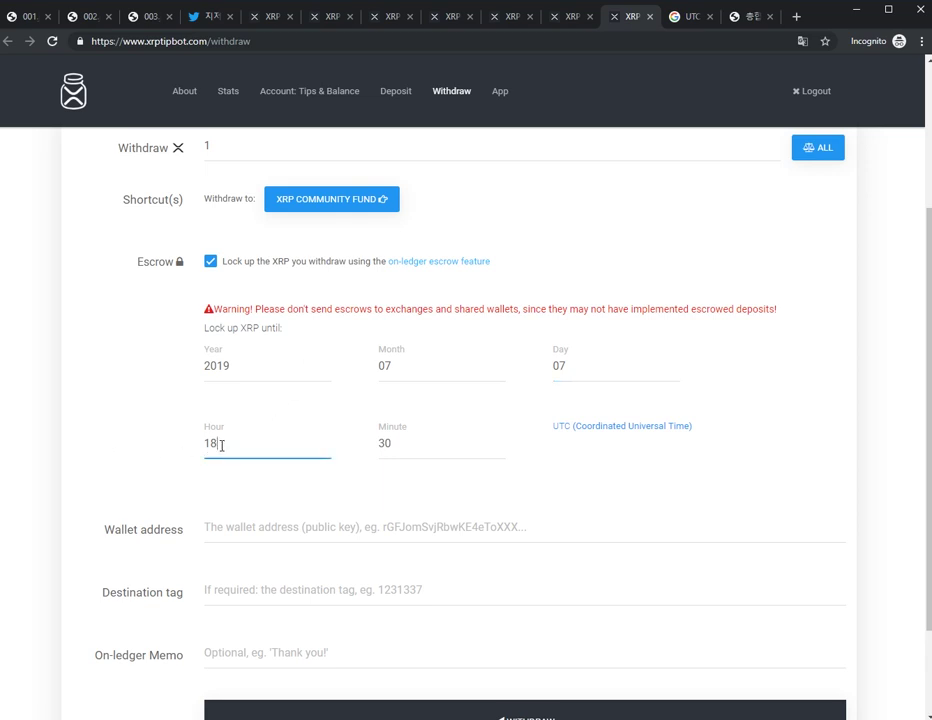
{"action": "left_click_drag", "start_coordinate": [216, 443], "coordinate": [185, 445]}
{"action": "type", "text": "21"}
{"action": "key", "text": "Tab"}
{"action": "type", "text": "41"}
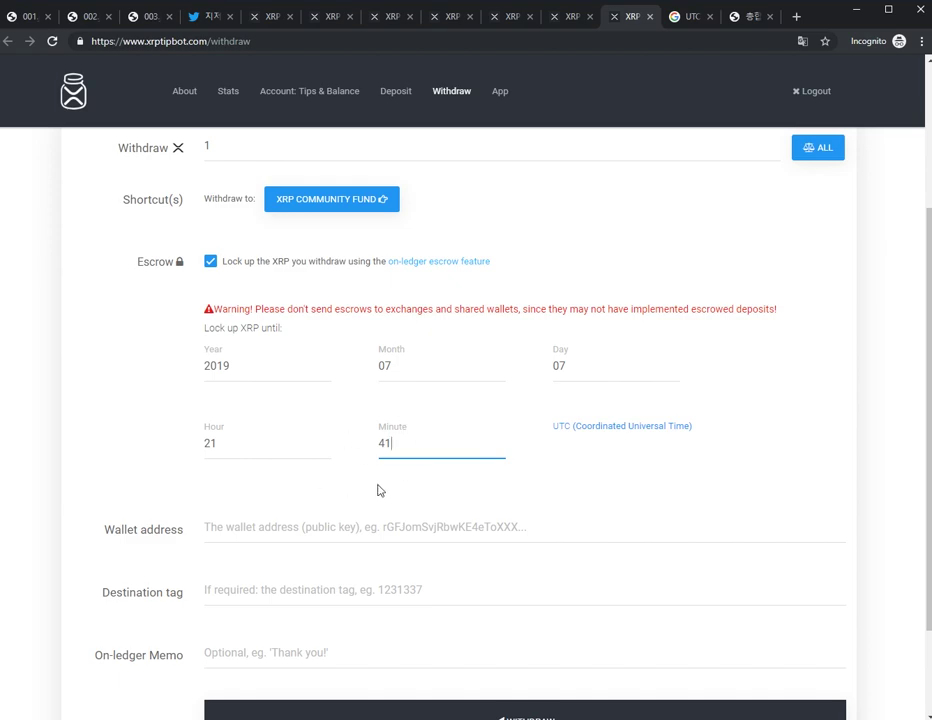
Enter the wallet address and the memo "Dear my viewers, please watch ads for me", and submit the withdrawal without a destination tag.
{"action": "left_click", "coordinate": [911, 400]}
{"action": "scroll", "coordinate": [915, 440], "scroll_direction": "down", "scroll_amount": 2}
{"action": "key", "text": "Tab"}
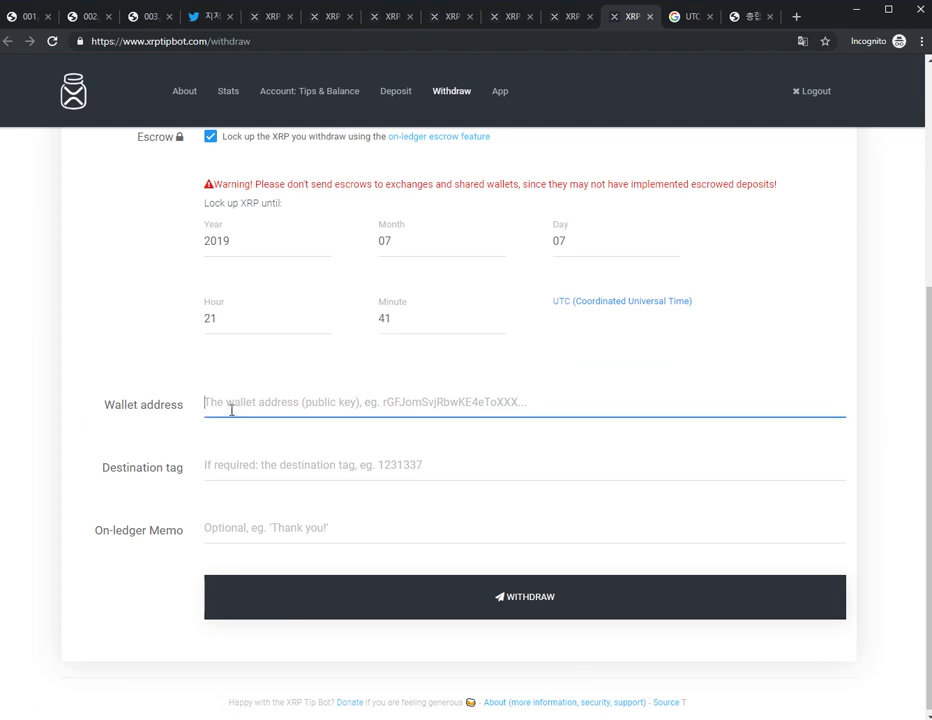
{"action": "key", "text": "Return"}
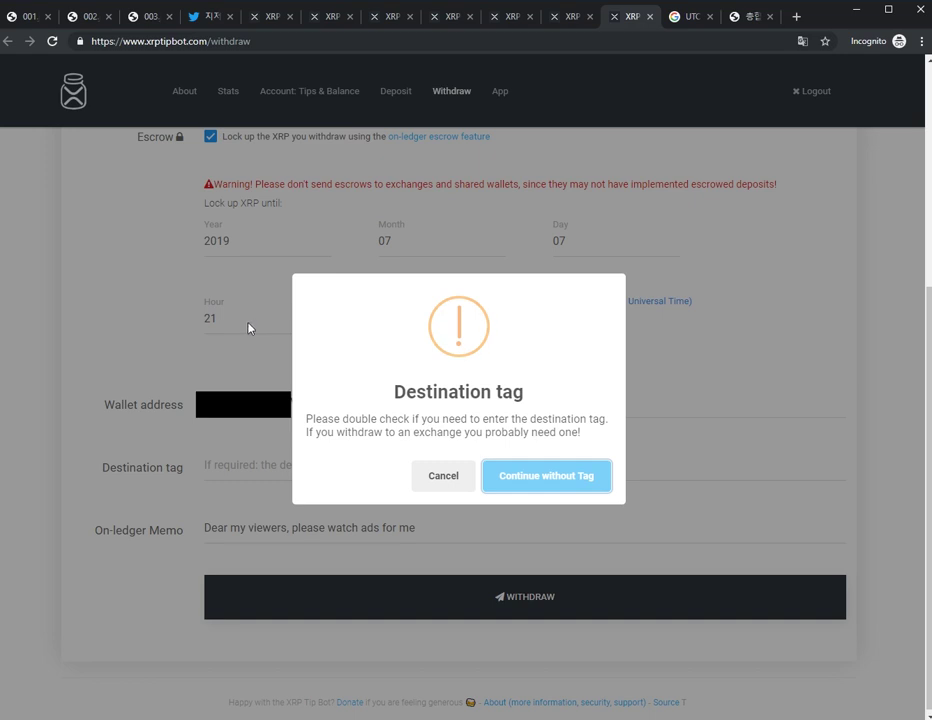
{"action": "left_click", "coordinate": [553, 481]}
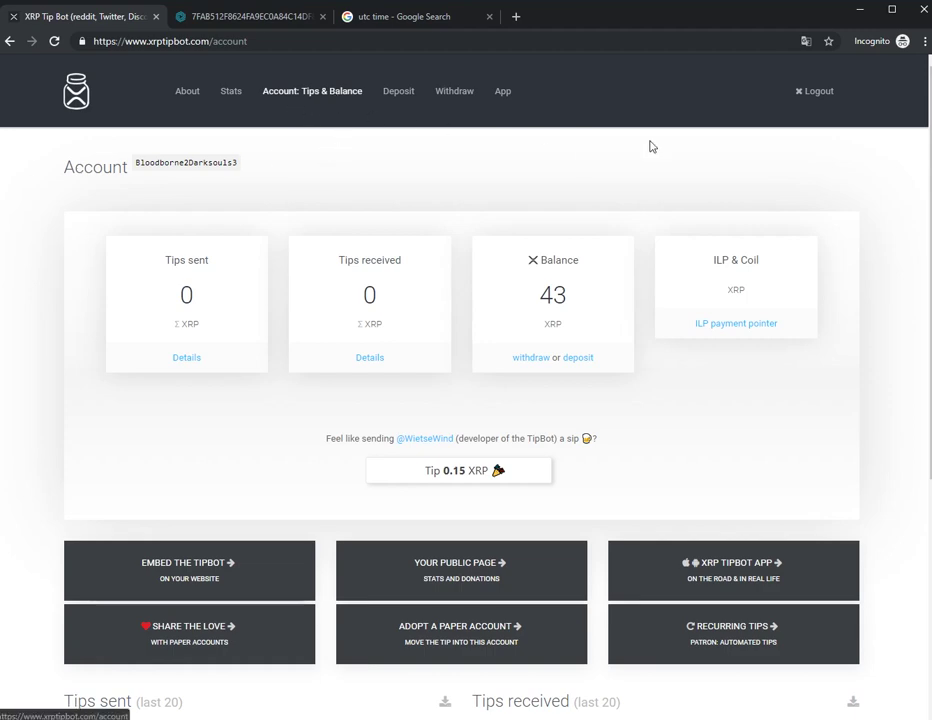
Open the ledger explorer's transaction details for the first withdrawal listed in the account's withdrawal history.
{"action": "scroll", "coordinate": [460, 497], "scroll_direction": "down", "scroll_amount": 4}
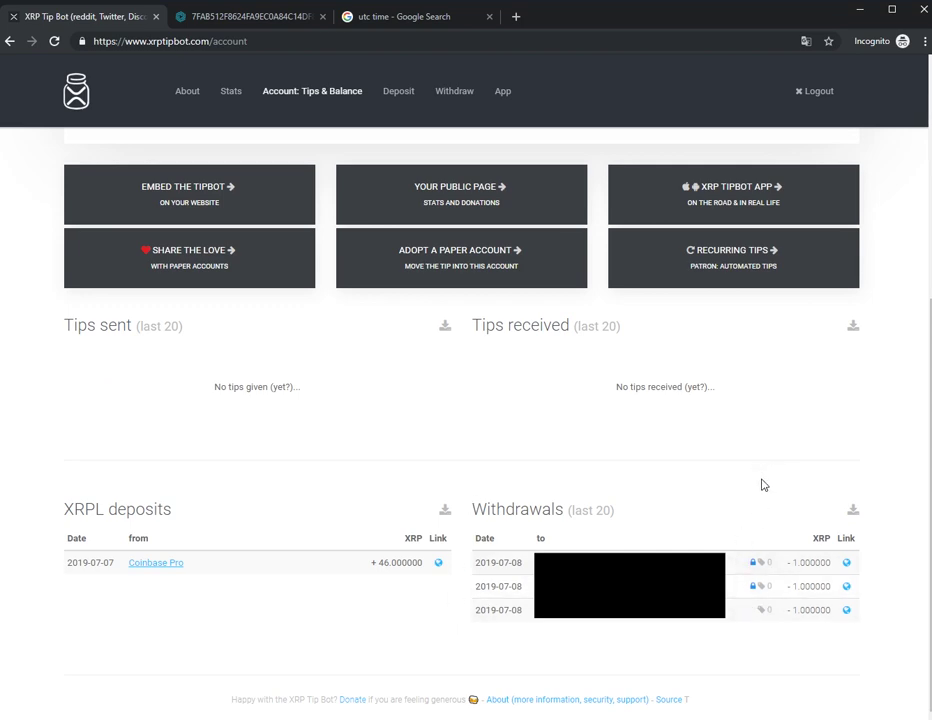
{"action": "left_click", "coordinate": [847, 566]}
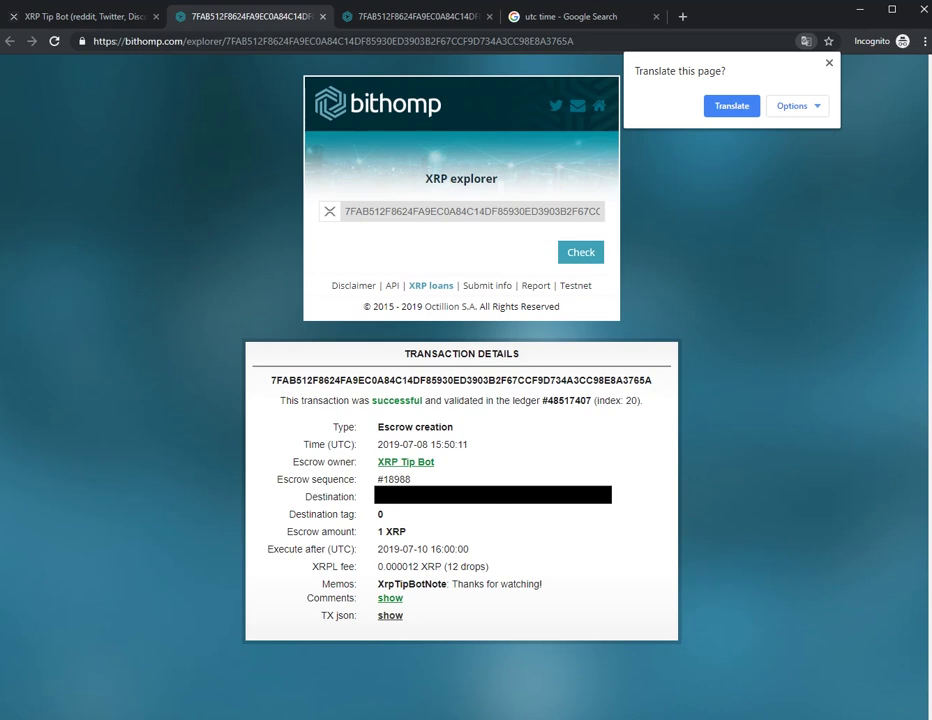
{"action": "key", "text": "ctrl+t"}
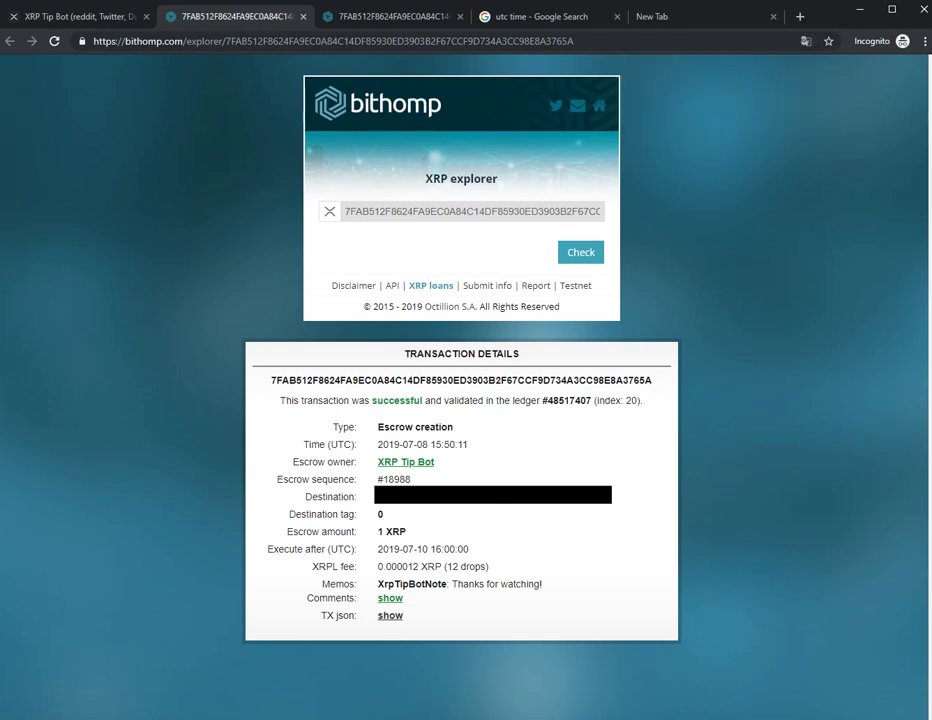